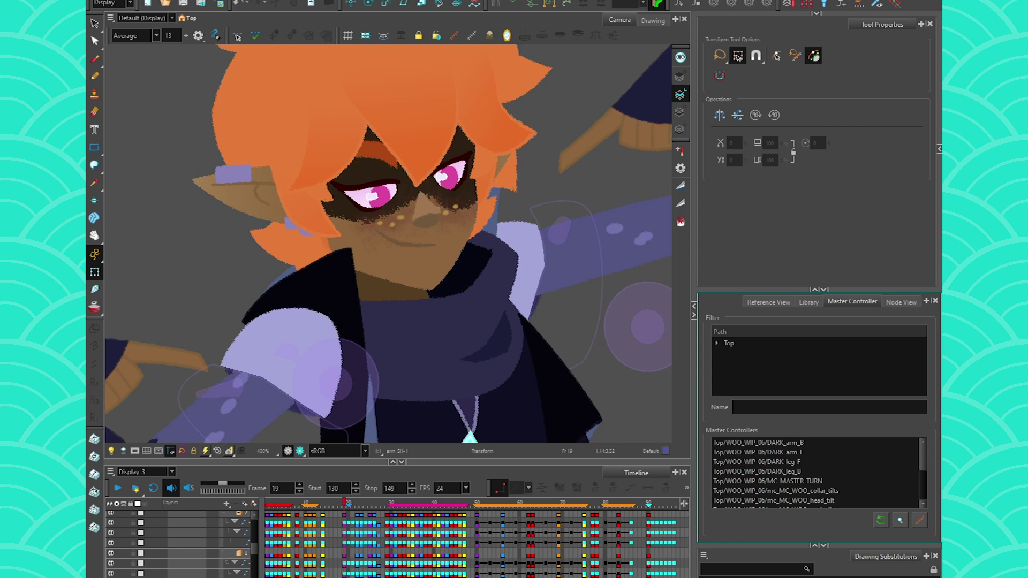
# Step: Select the hair and scarf drawings, then every drawing in the rig, and hide all deformation controls
pyautogui.click(280, 124)
pyautogui.click(246, 127)
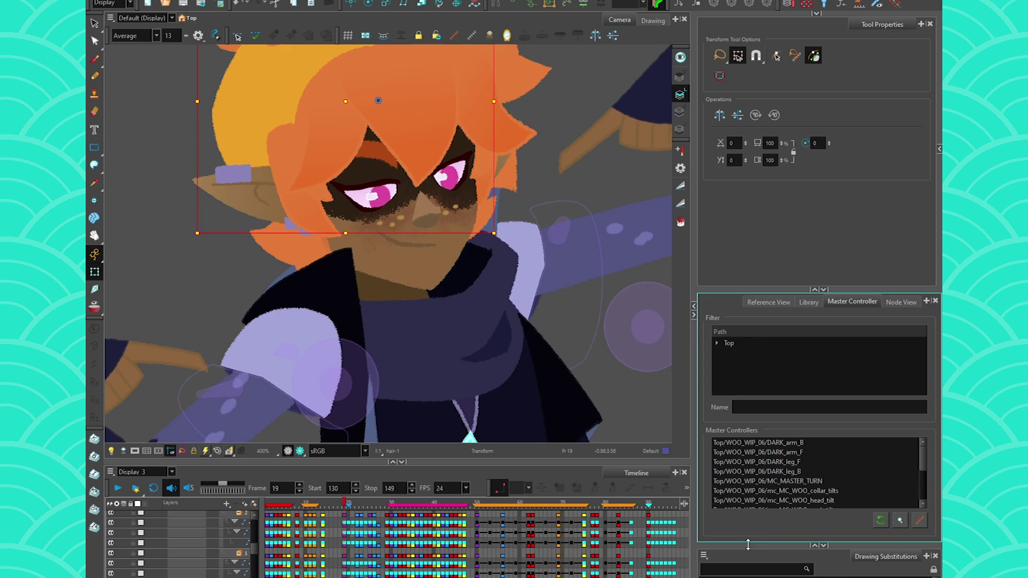
pyautogui.press(']')
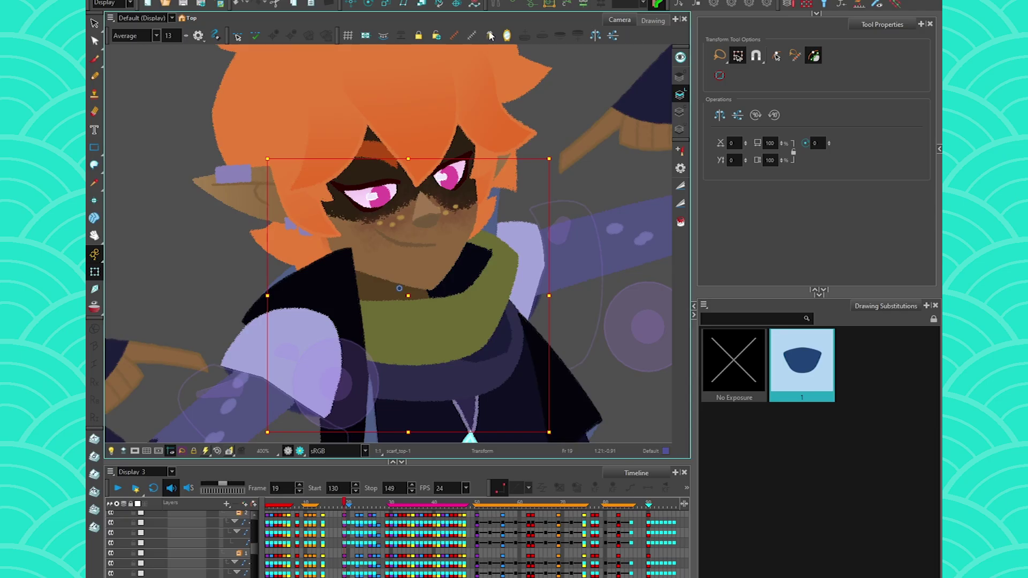
pyautogui.click(449, 276)
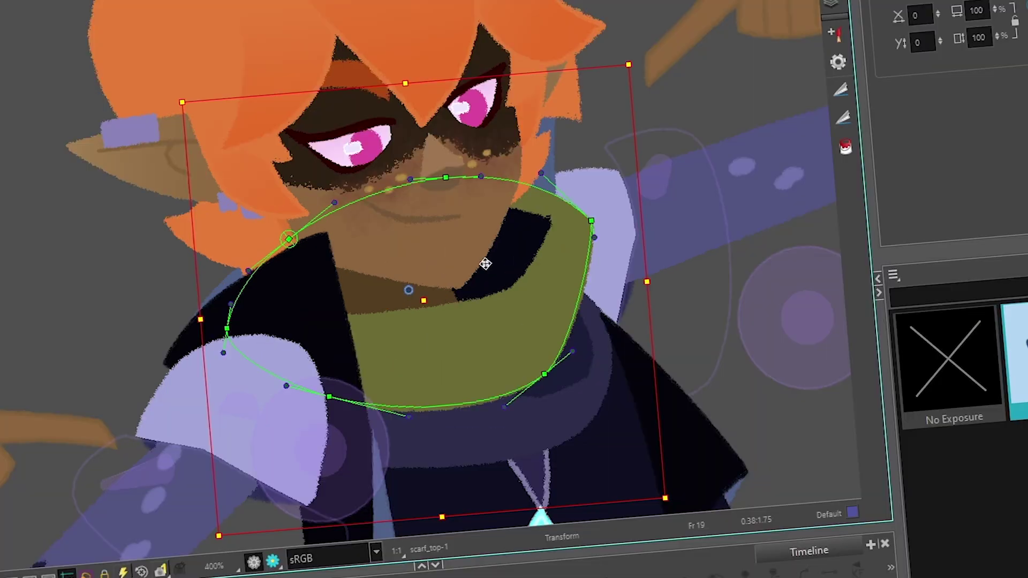
pyautogui.hotkey('ctrl', 'a')
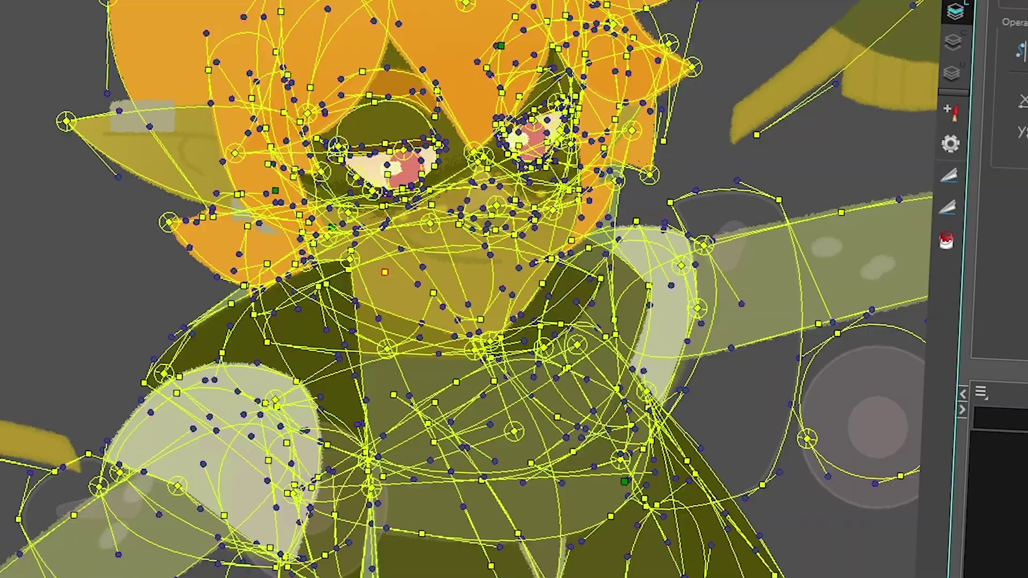
pyautogui.click(504, 138)
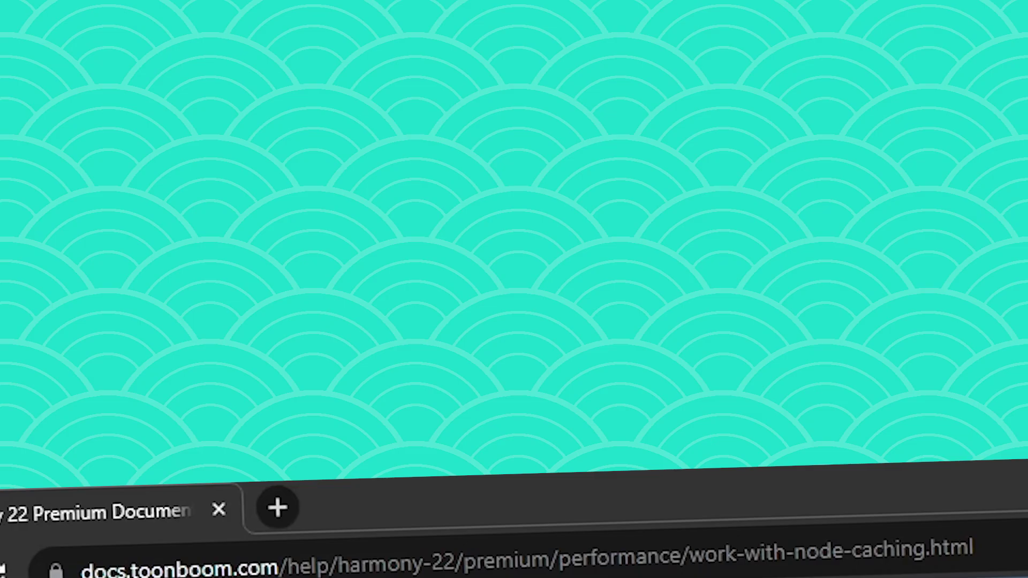
# Step: Scroll the Working with Node Caching page down to the cache arc colour diagram and OpenGL note
pyautogui.scroll(-5, 172, 290)
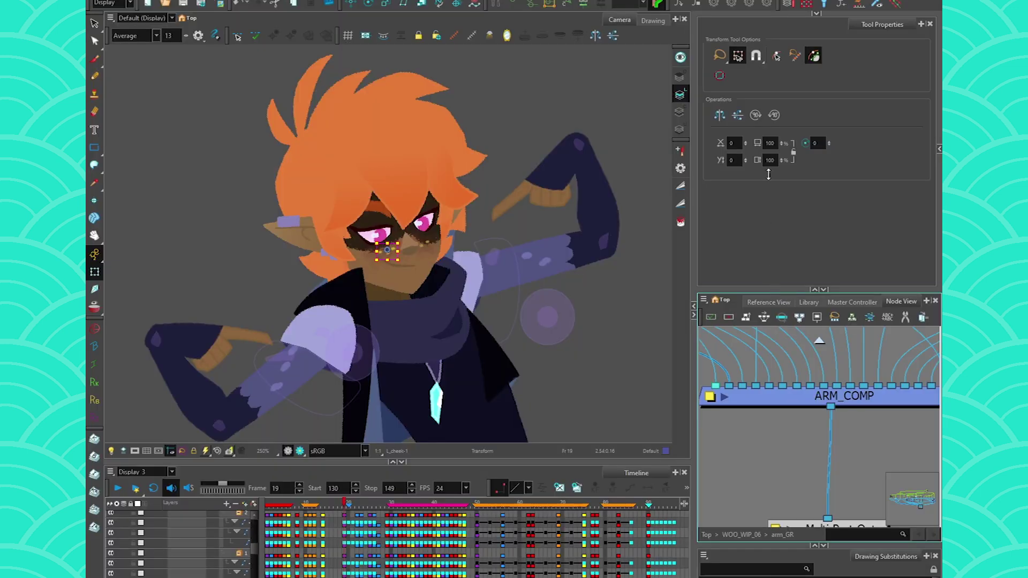
# Step: Add Composite_8 on WOO_WIP_06's output cable and enable its Cached option
pyautogui.scroll(-3, 711, 503)
pyautogui.scroll(5, 737, 451)
pyautogui.scroll(4, 830, 246)
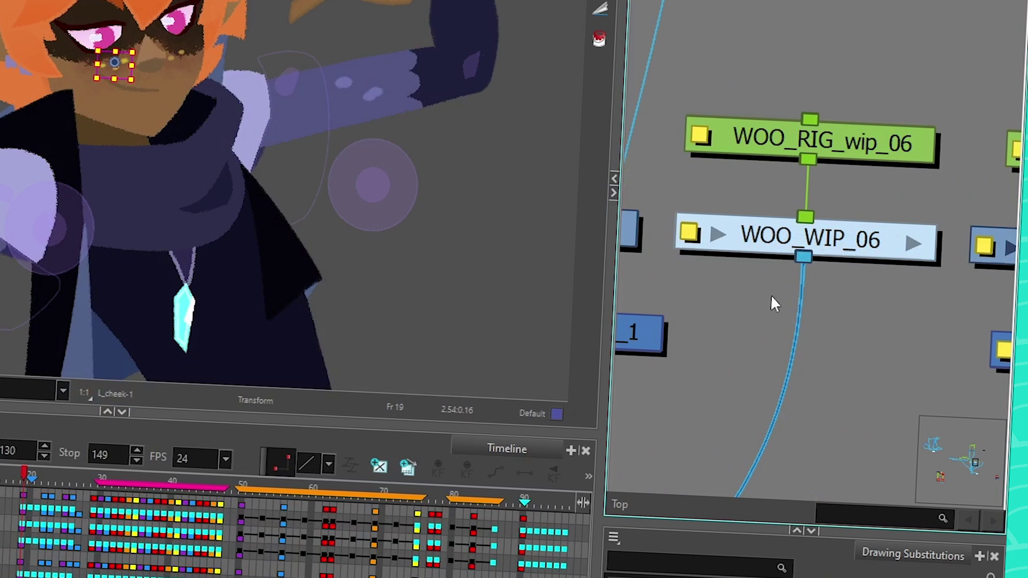
pyautogui.click(780, 312)
pyautogui.hotkey('ctrl', 'shift', 'c')
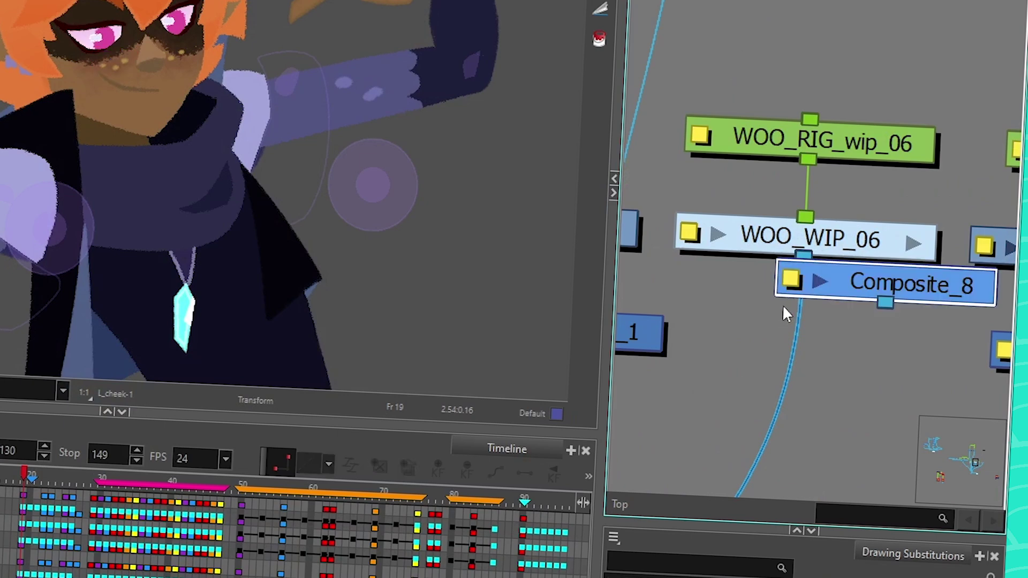
pyautogui.moveTo(783, 304); pyautogui.dragTo(718, 330)
pyautogui.doubleClick(717, 329)
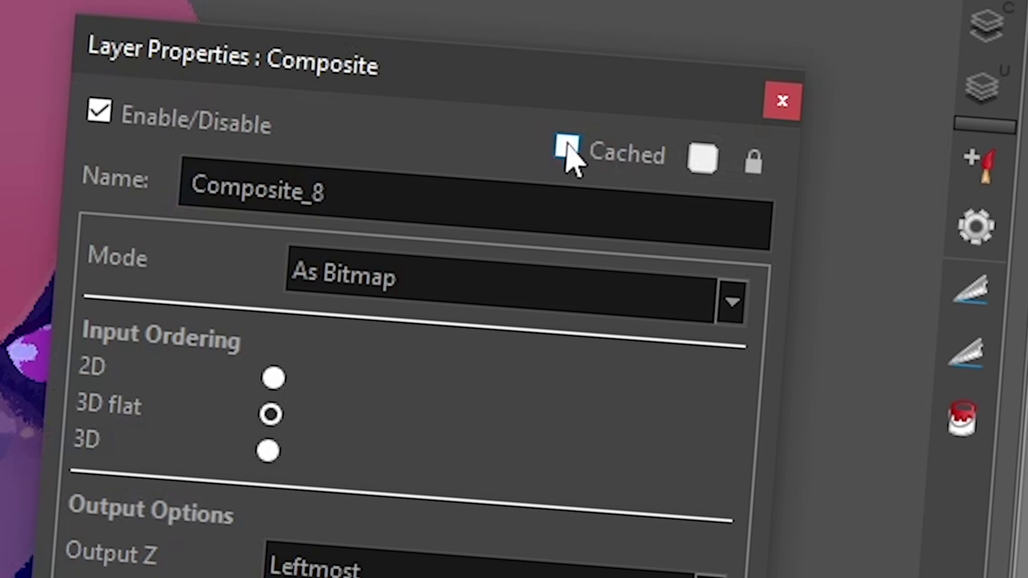
pyautogui.click(567, 147)
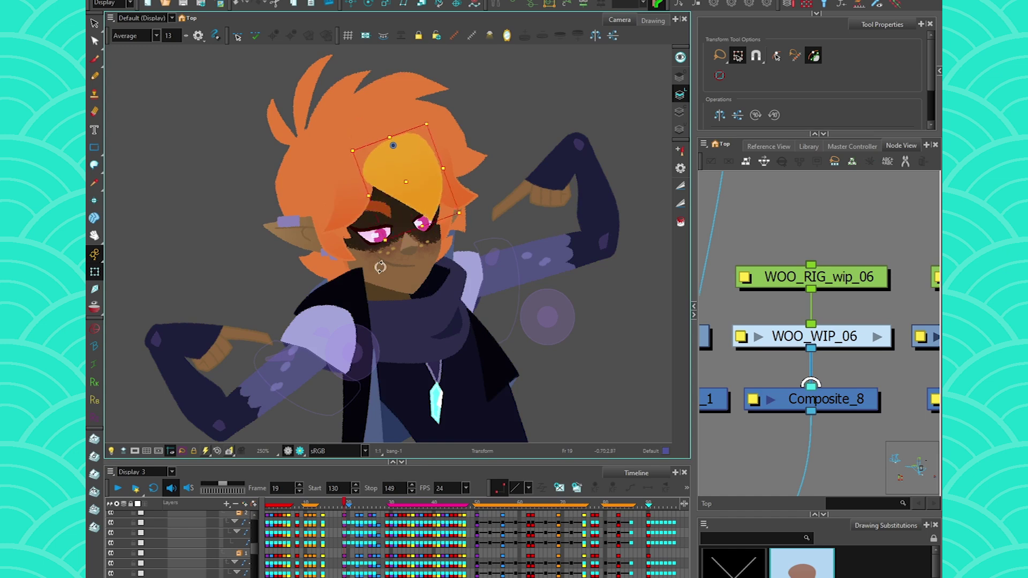
# Step: Clear the fringe selection and pick a low OpenGL cache resolution for a pixelated character preview
pyautogui.click(191, 169)
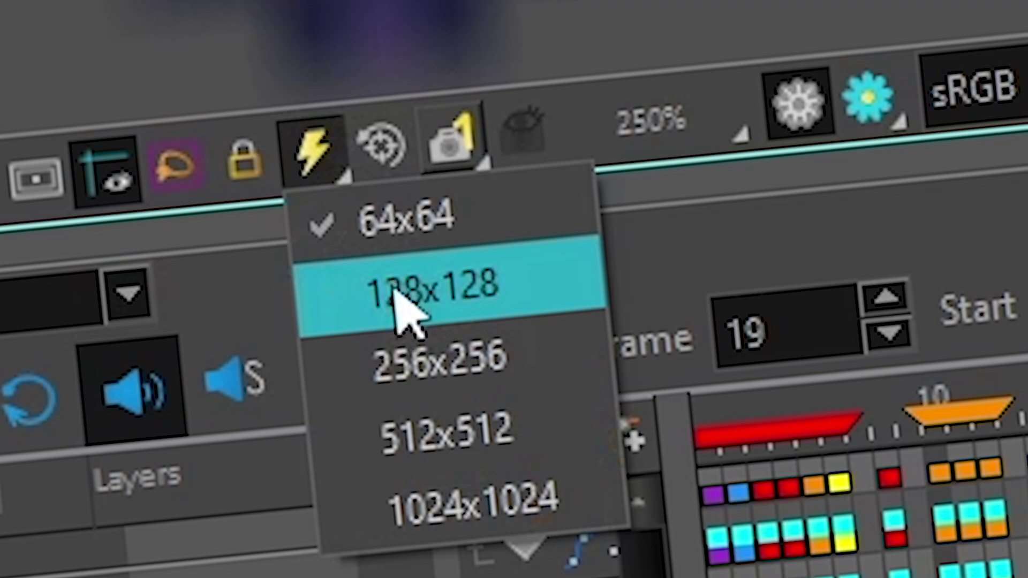
pyautogui.click(465, 366)
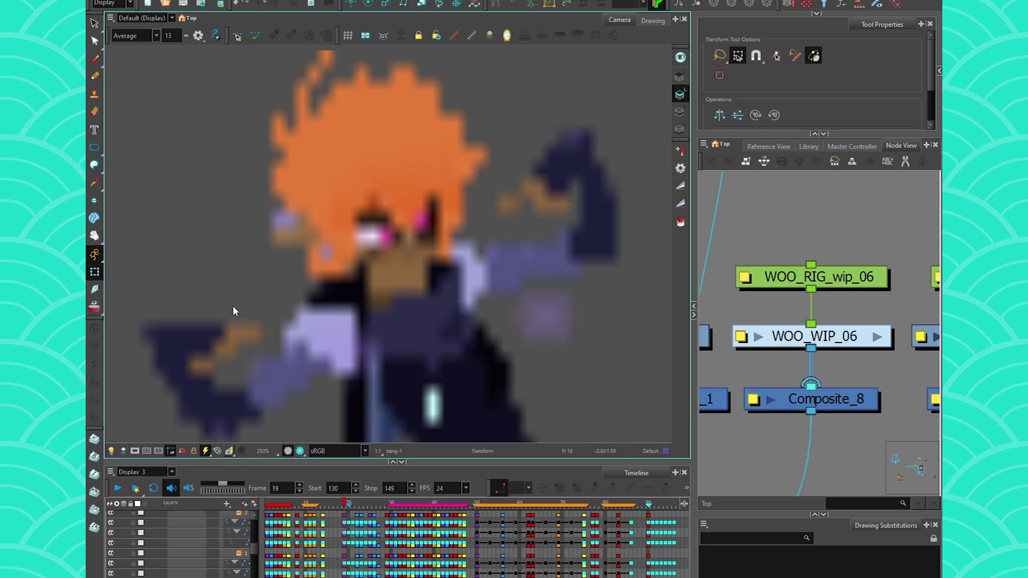
pyautogui.scroll(-5, 232, 305)
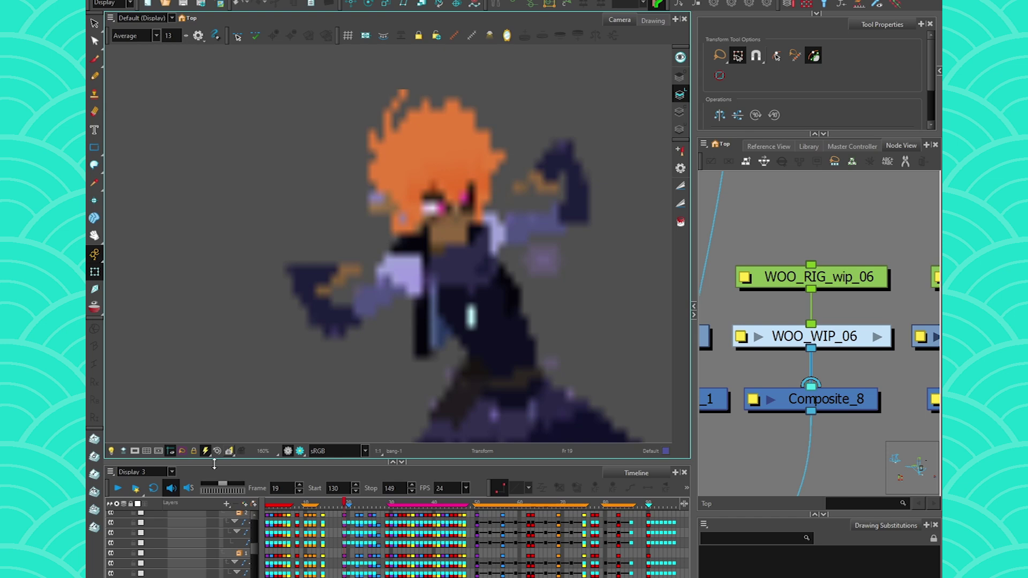
# Step: Scrub the timeline to check the cached poses, then return to frame 19
pyautogui.scroll(-5, 252, 397)
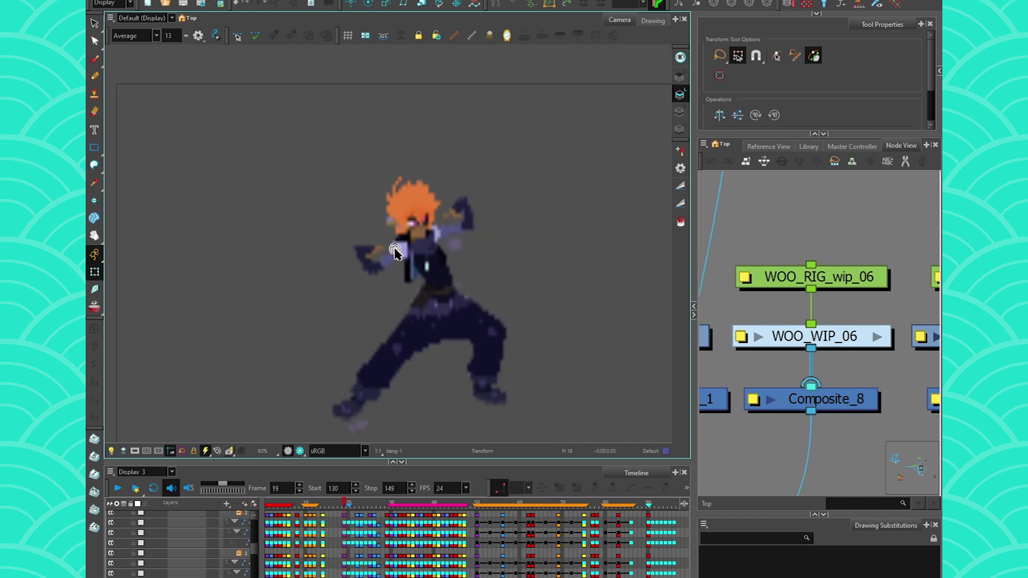
pyautogui.click(358, 503)
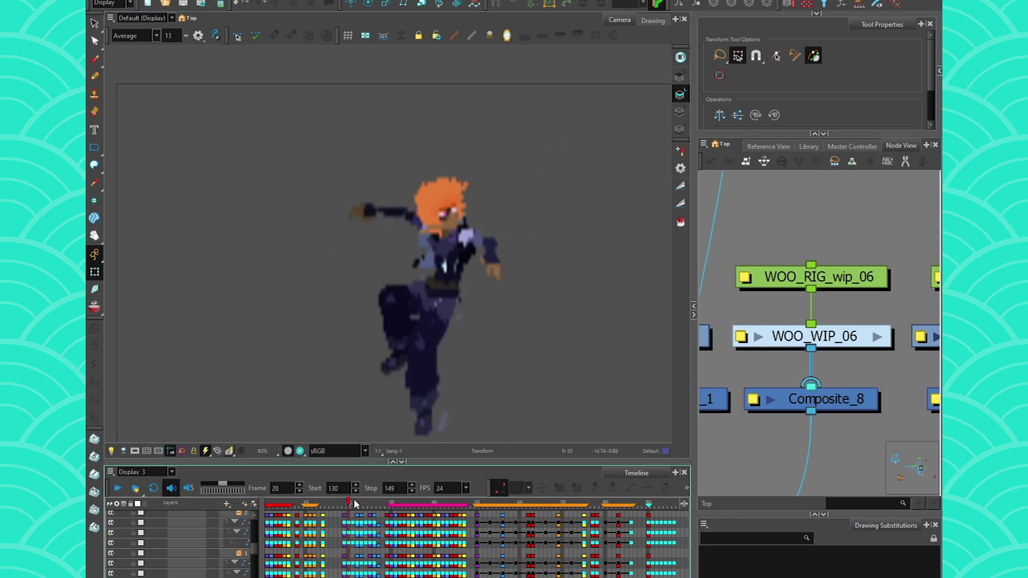
pyautogui.moveTo(358, 502); pyautogui.dragTo(326, 491)
pyautogui.click(343, 503)
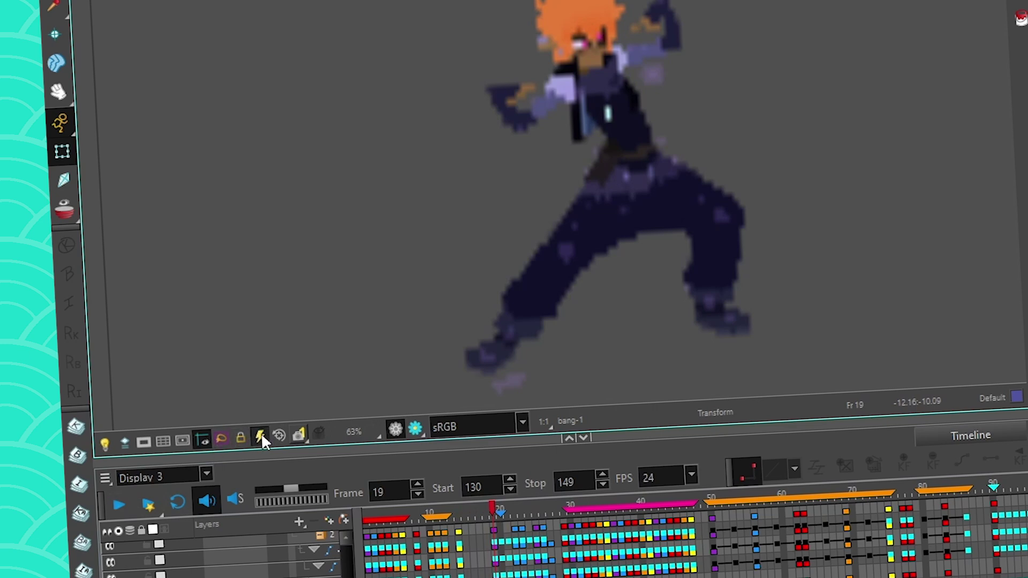
# Step: Set the OpenGL cache resolution to 128x128, then raise it to 256x256
pyautogui.click(261, 434)
pyautogui.click(271, 477)
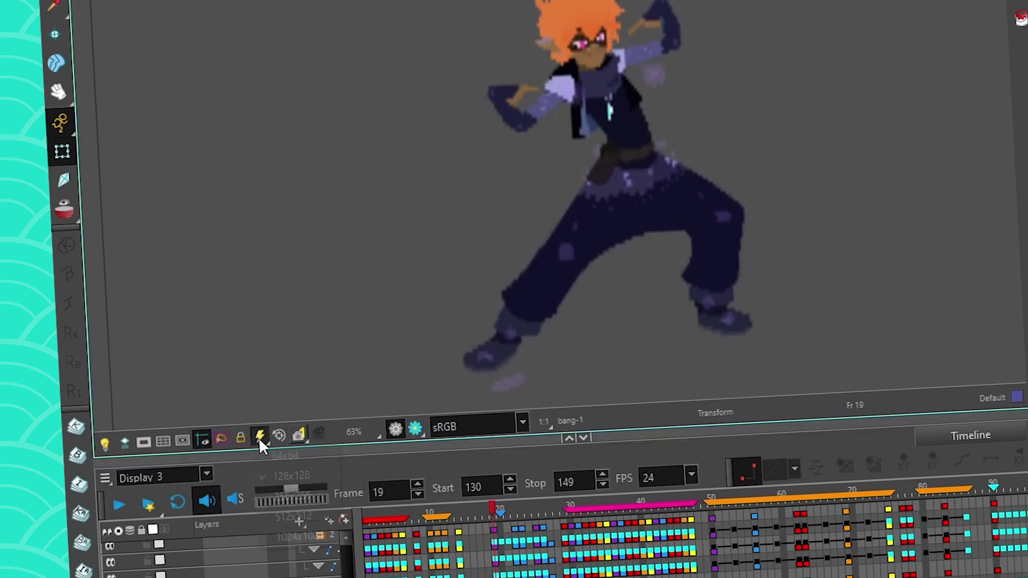
pyautogui.click(259, 437)
pyautogui.click(274, 491)
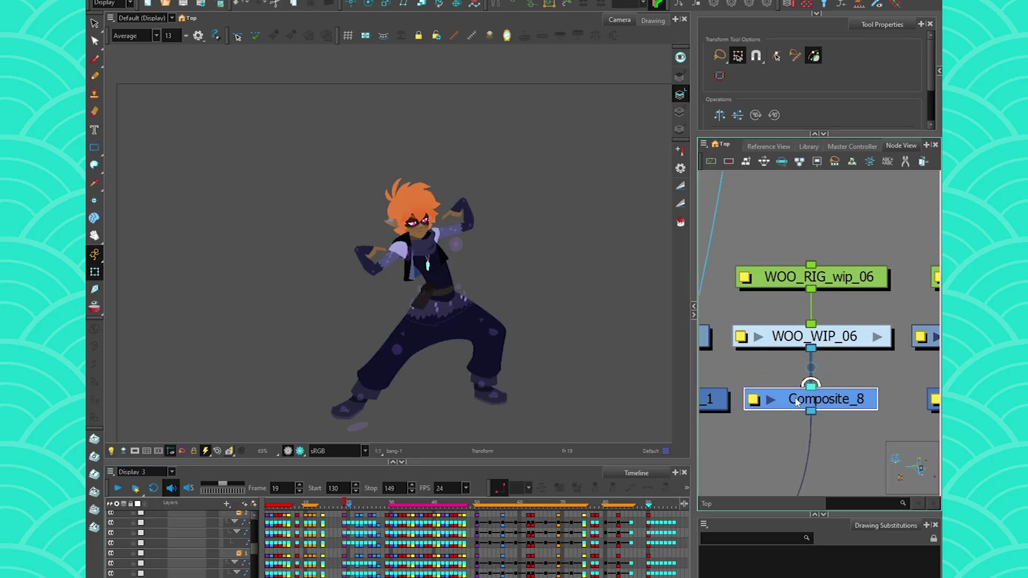
# Step: Select Composite_8, untick Cached in its properties, and deselect the rig
pyautogui.click(857, 277)
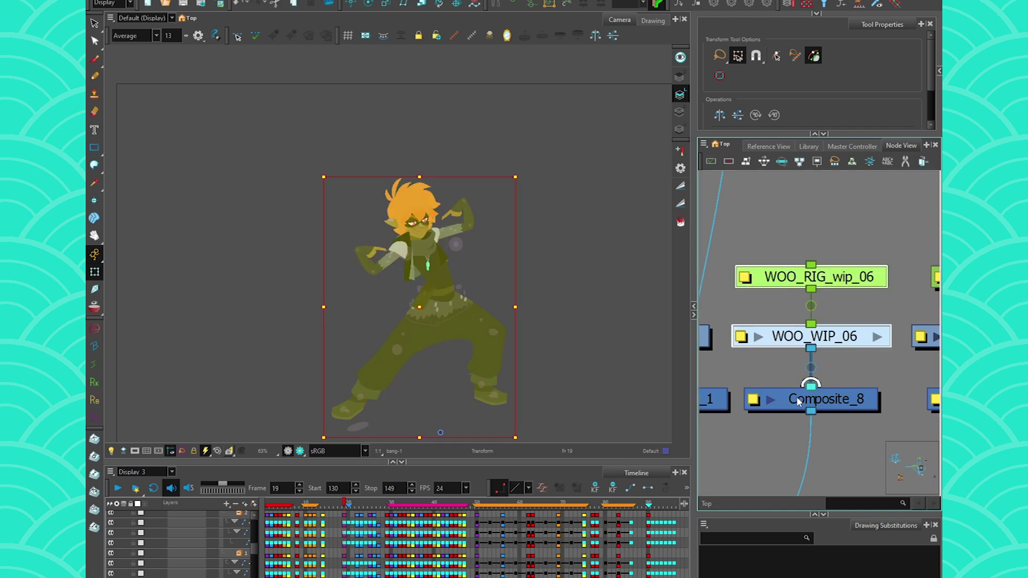
pyautogui.click(797, 401)
pyautogui.click(840, 403)
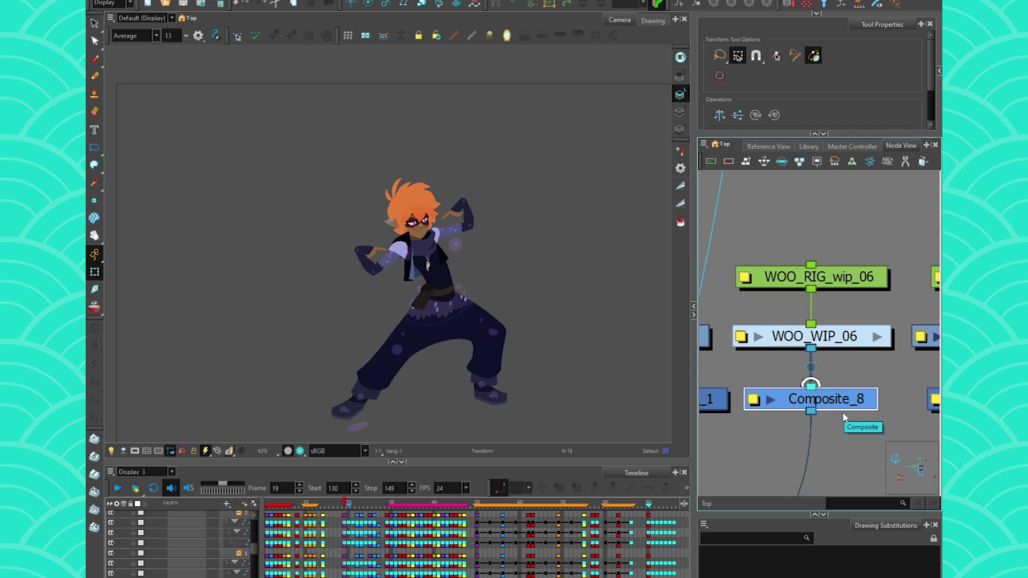
pyautogui.click(793, 417)
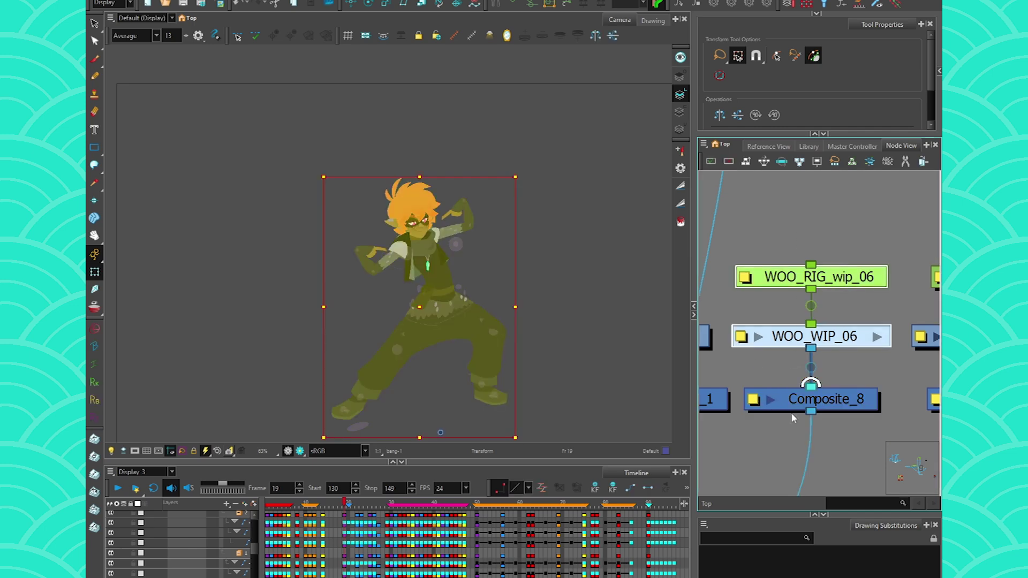
pyautogui.doubleClick(786, 405)
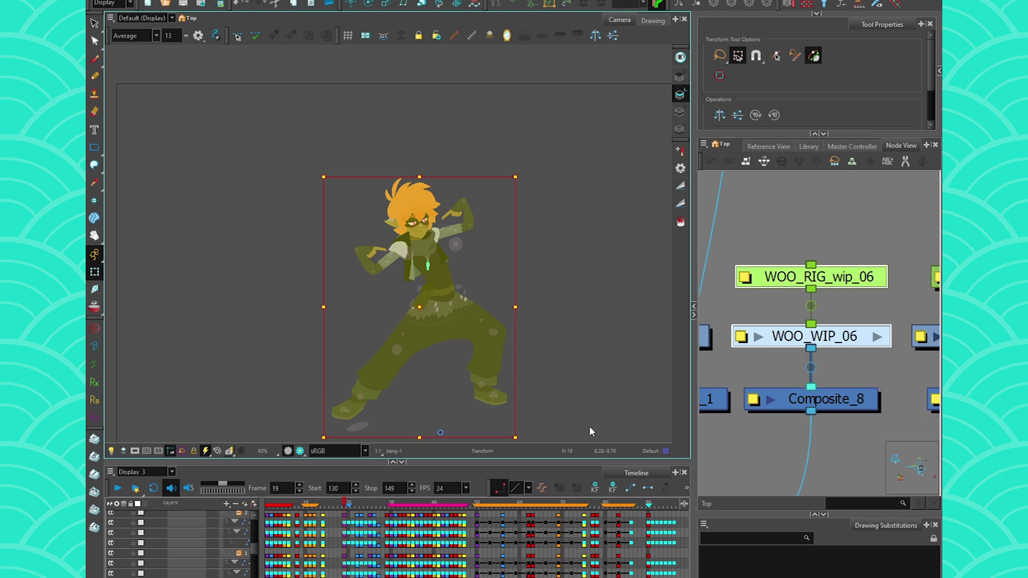
pyautogui.click(291, 304)
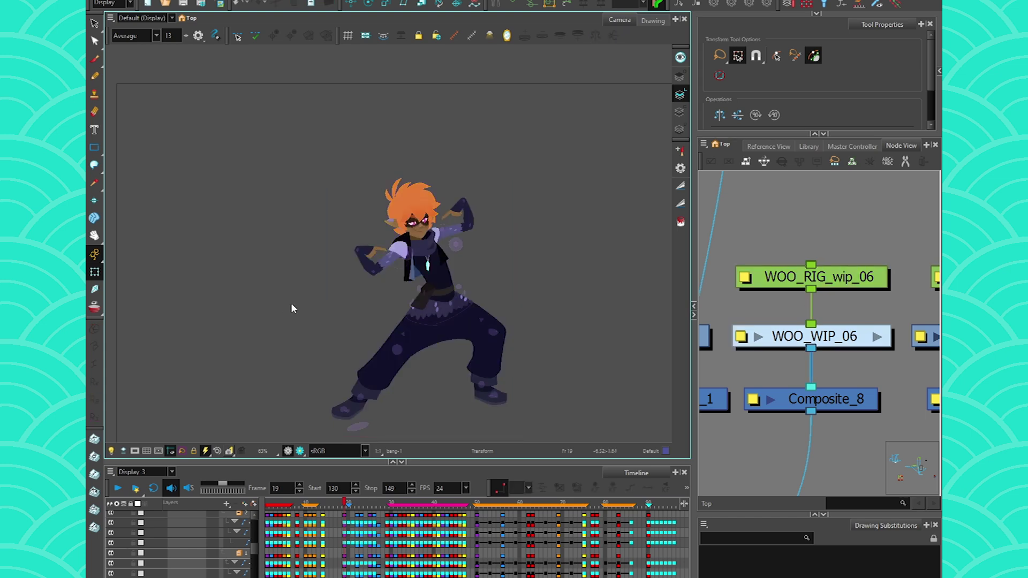
pyautogui.scroll(5, 415, 257)
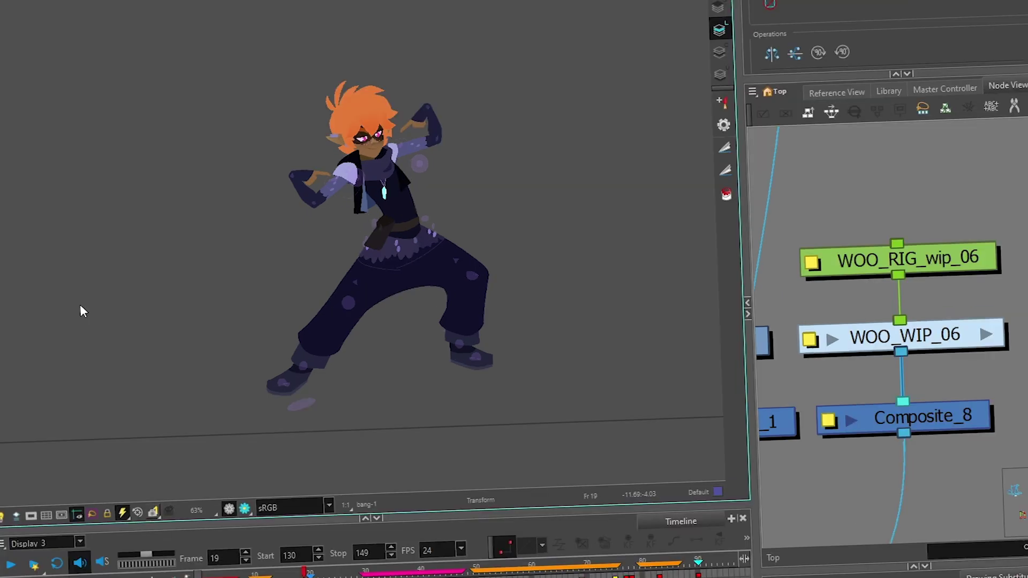
# Step: Add a Write node below Composite_8, wire Composite_8 into it, and browse File export/import options
pyautogui.press('Tab')
pyautogui.write('WR')
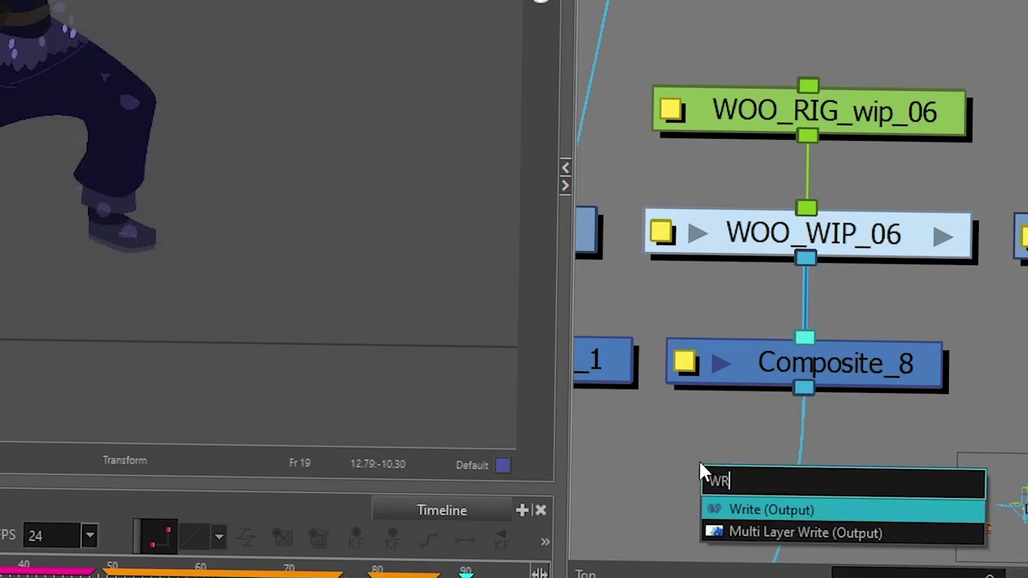
pyautogui.press('Return')
pyautogui.moveTo(758, 475); pyautogui.dragTo(677, 505)
pyautogui.moveTo(714, 437); pyautogui.dragTo(803, 388)
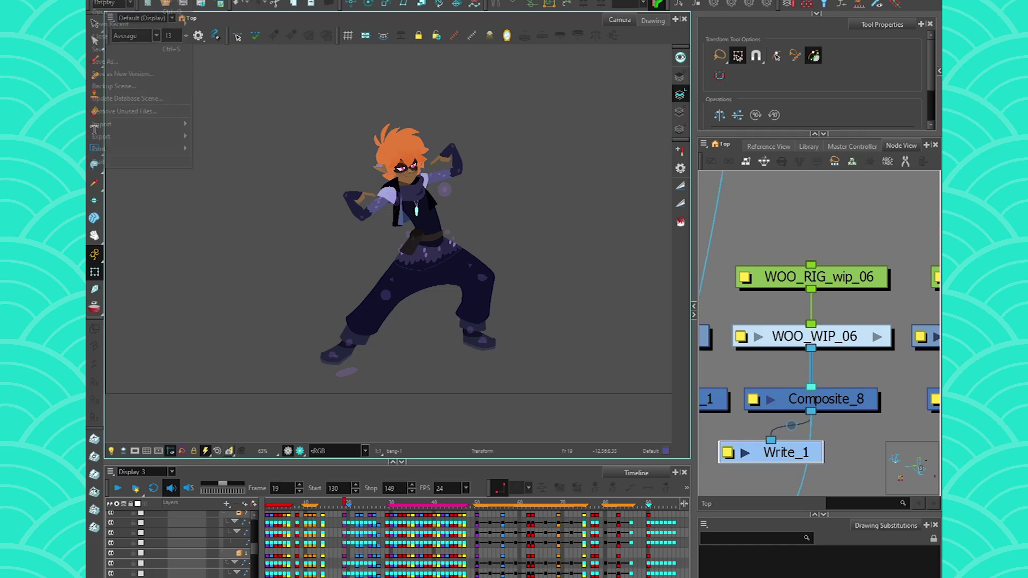
pyautogui.hotkey('alt', 'f')
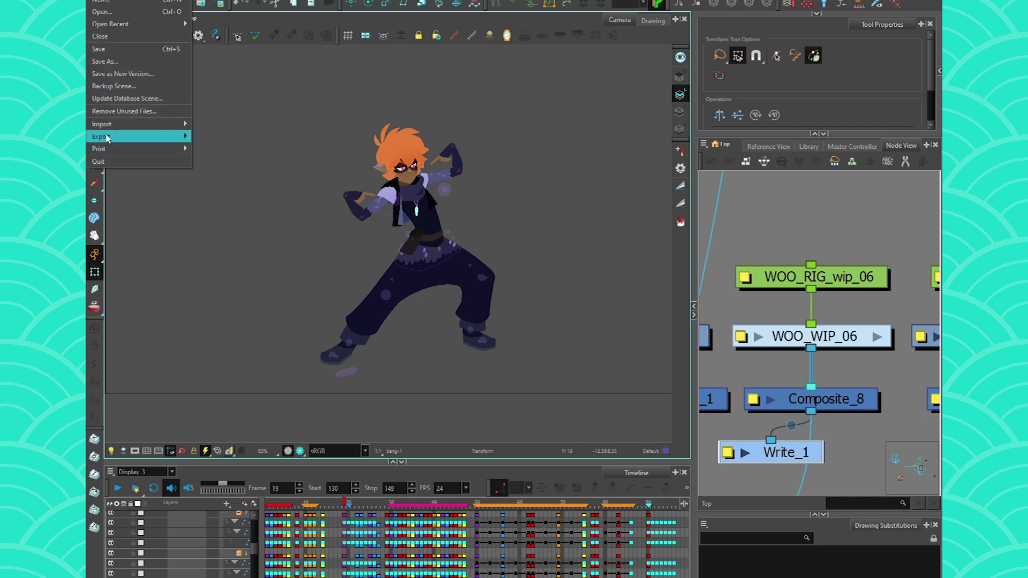
pyautogui.moveTo(161, 124)
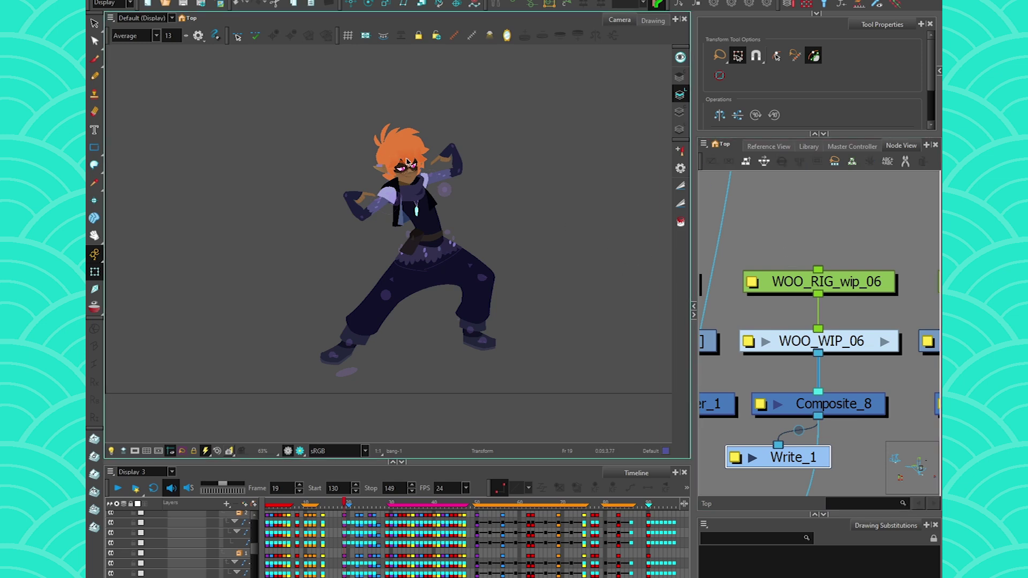
# Step: Add a Visibility node above WOO_RIG_wip_06 using the 'visi' node search
pyautogui.press('Tab')
pyautogui.write('visi')
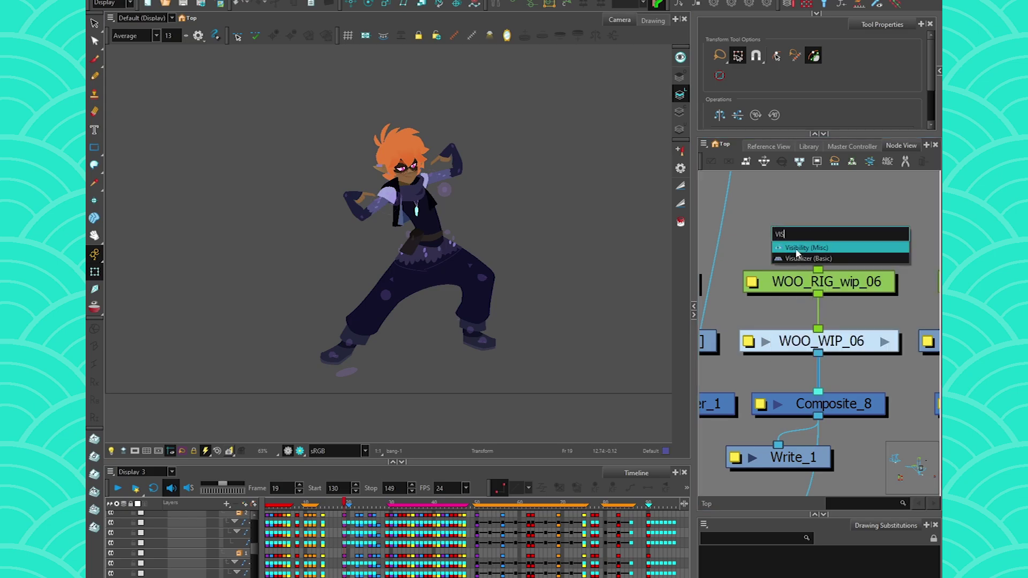
pyautogui.press('Return')
# Step: Set the Visibility node to display in OpenGL View but not in Soft Render
pyautogui.doubleClick(834, 206)
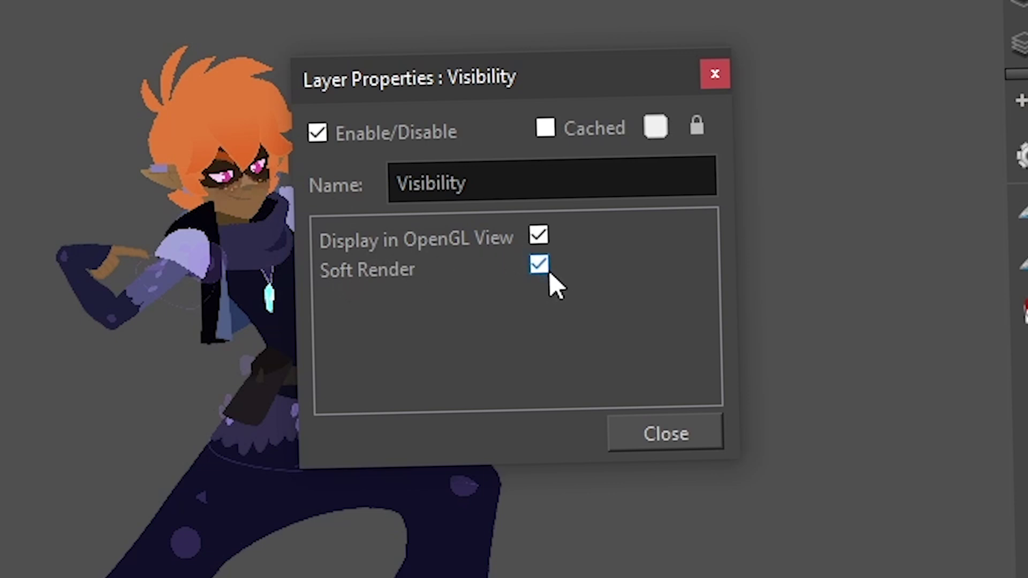
pyautogui.moveTo(464, 77); pyautogui.dragTo(576, 72)
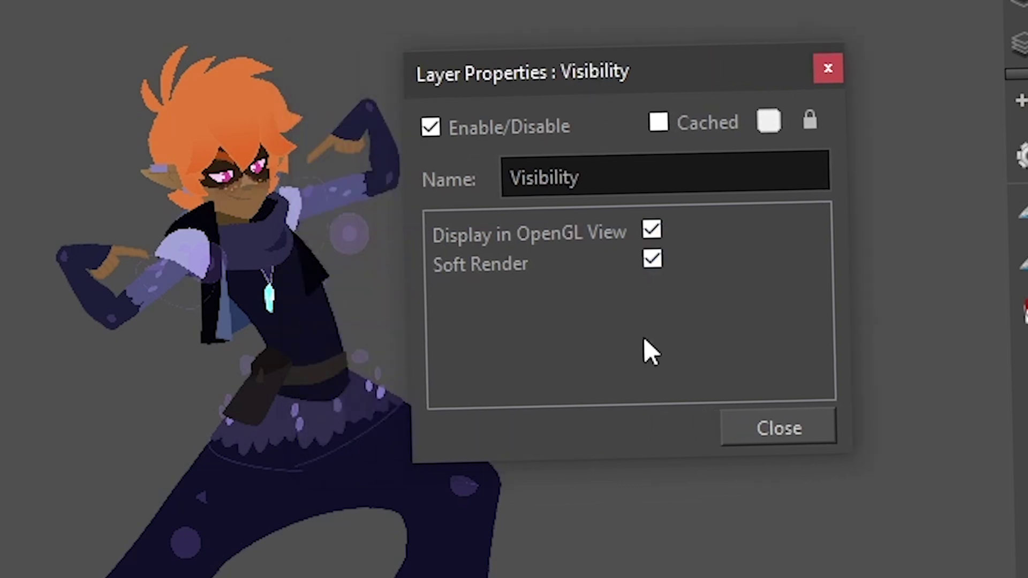
pyautogui.click(651, 230)
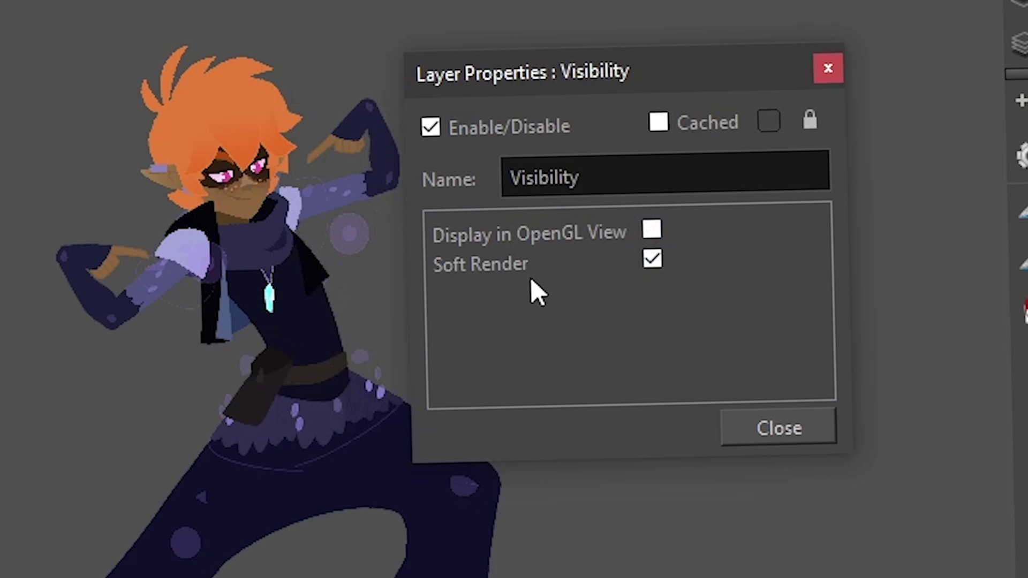
pyautogui.click(651, 228)
pyautogui.click(652, 260)
pyautogui.click(780, 428)
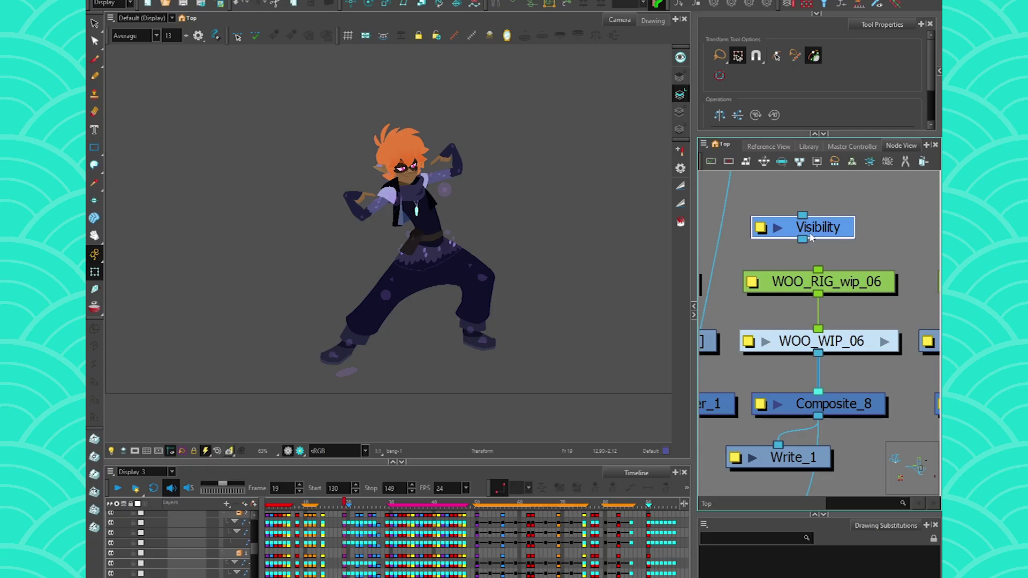
pyautogui.scroll(-5, 778, 334)
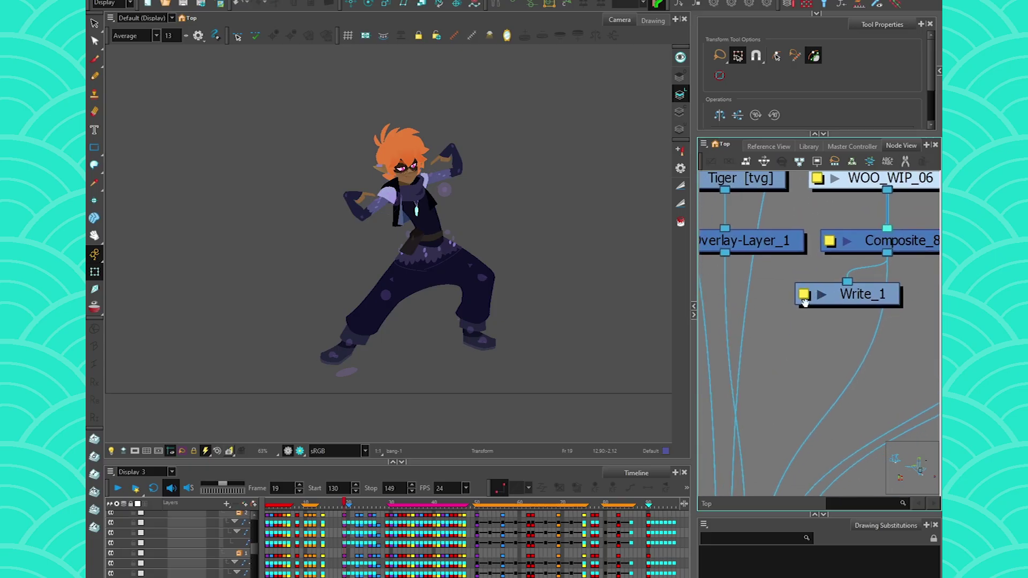
# Step: Create an OglBypass node and position it near the Composite_10 and Display_4 chain
pyautogui.press('Tab')
pyautogui.write('cut')
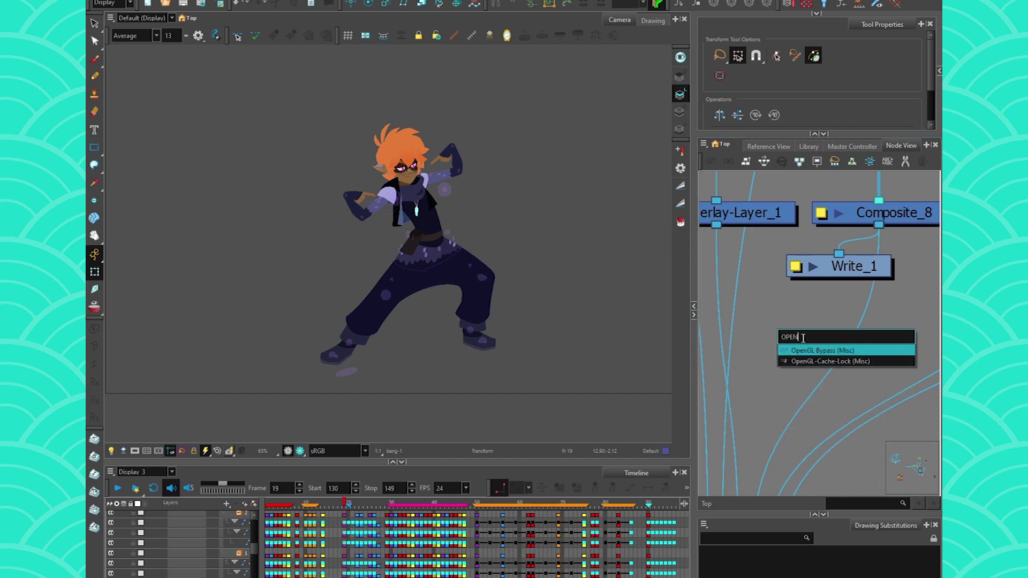
pyautogui.press('Escape')
pyautogui.hotkey('ctrl', 'v')
pyautogui.moveTo(876, 319); pyautogui.dragTo(819, 319)
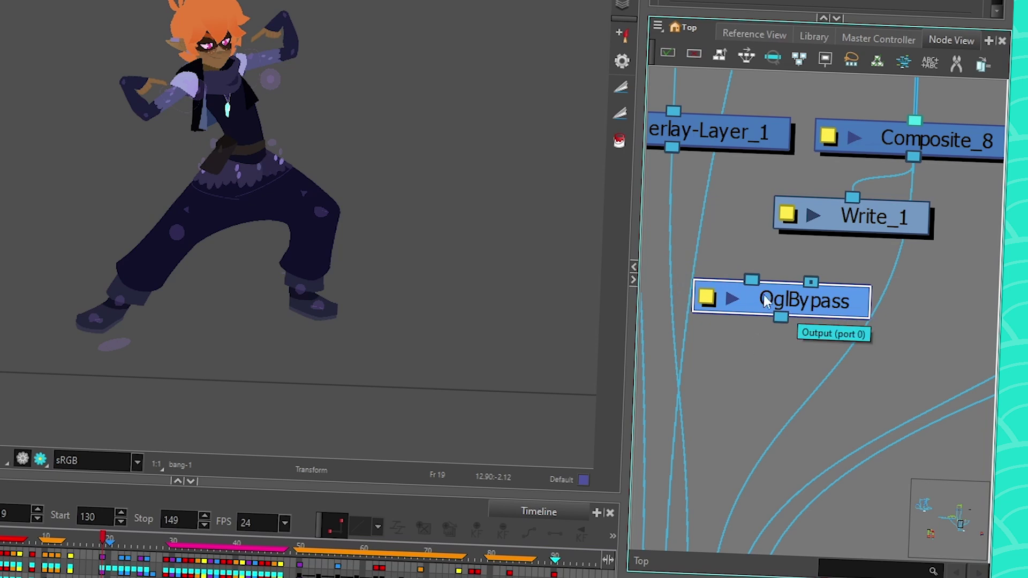
pyautogui.scroll(1, 765, 305)
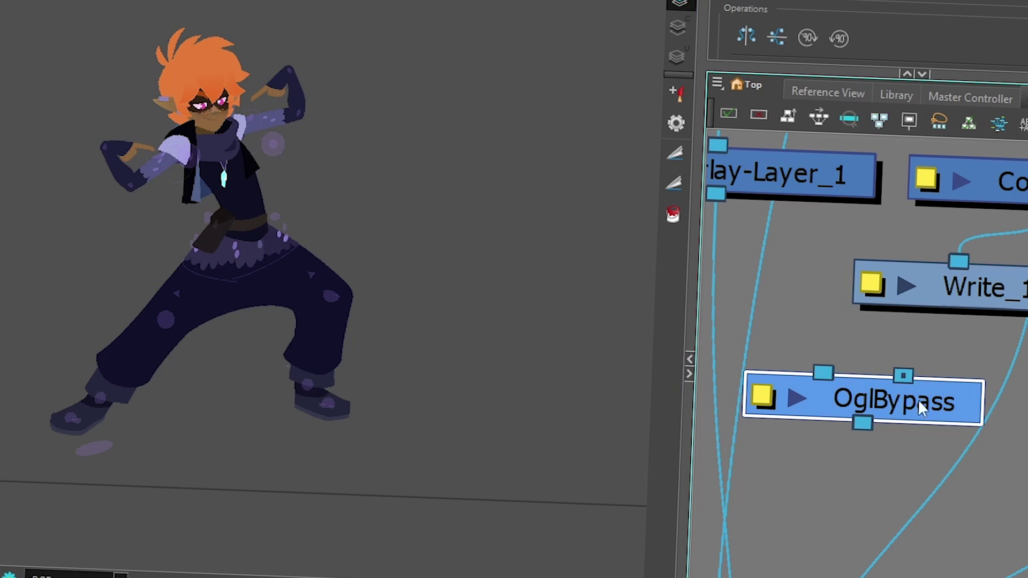
pyautogui.moveTo(903, 378); pyautogui.dragTo(889, 403)
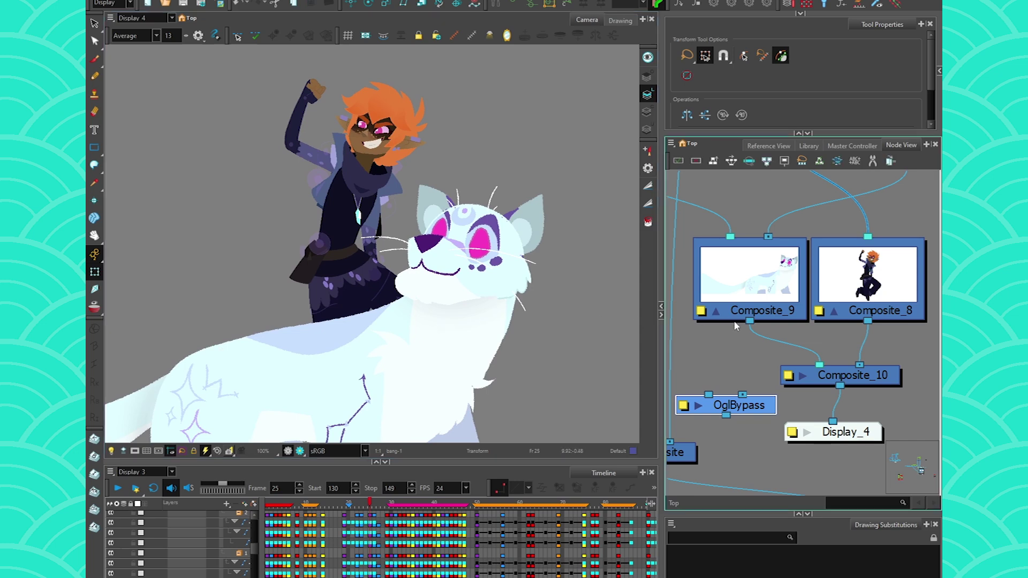
# Step: Move OglBypass beside Composite_10, then delete Composite_10 so Composite_8 feeds OglBypass
pyautogui.moveTo(727, 342); pyautogui.dragTo(730, 315)
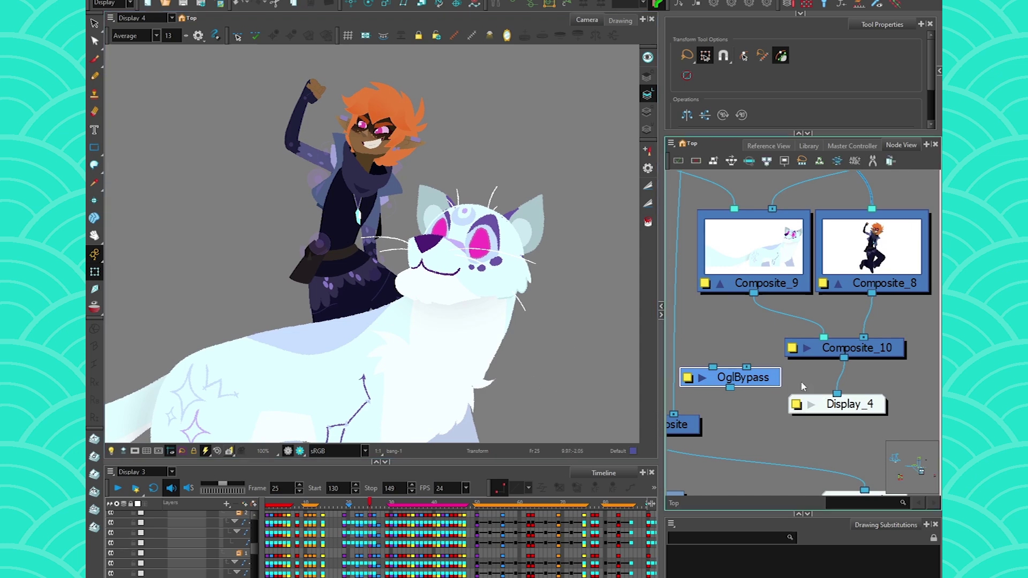
pyautogui.moveTo(868, 357); pyautogui.dragTo(861, 355)
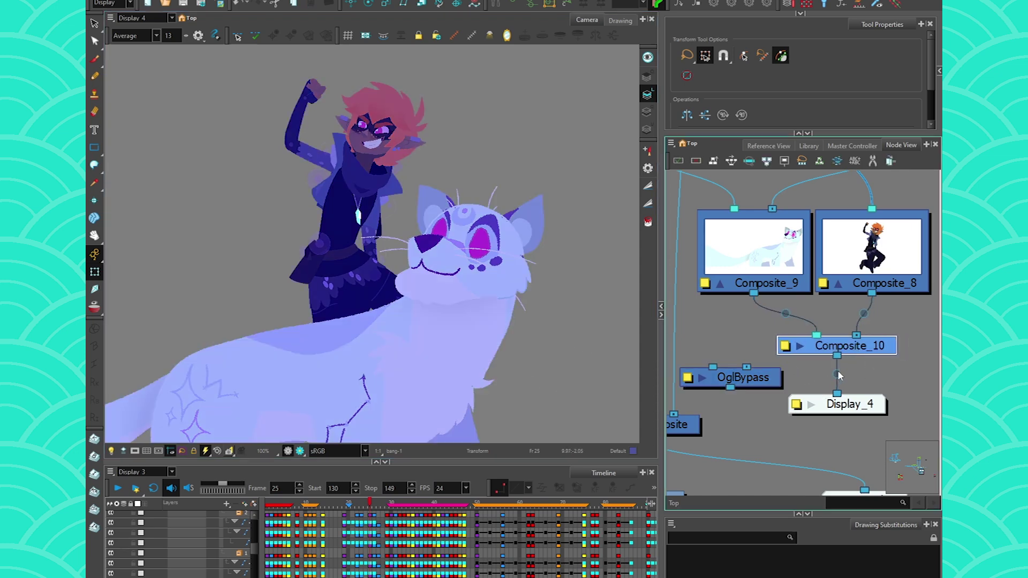
pyautogui.click(838, 372)
pyautogui.click(289, 451)
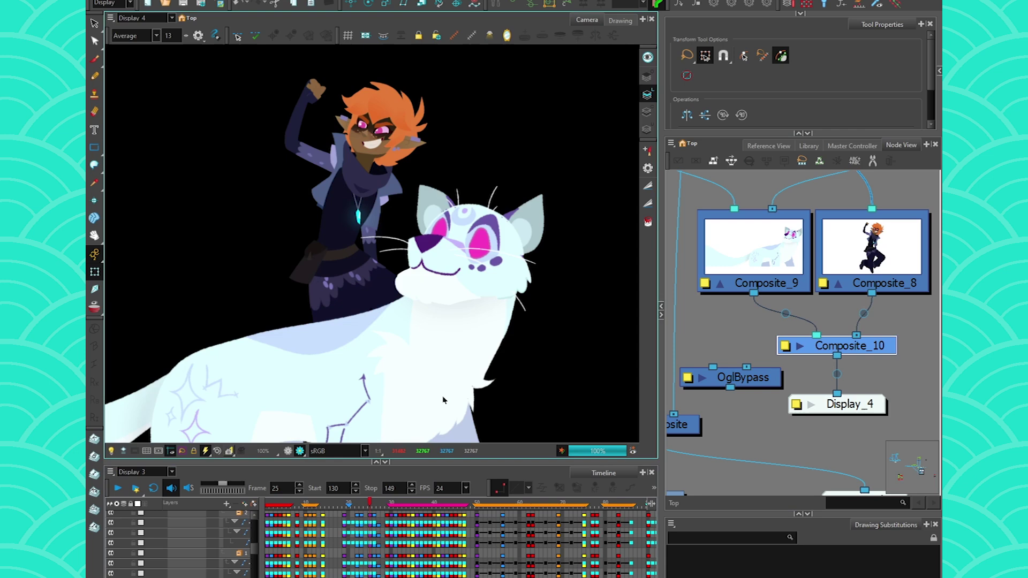
pyautogui.moveTo(772, 382); pyautogui.dragTo(838, 373)
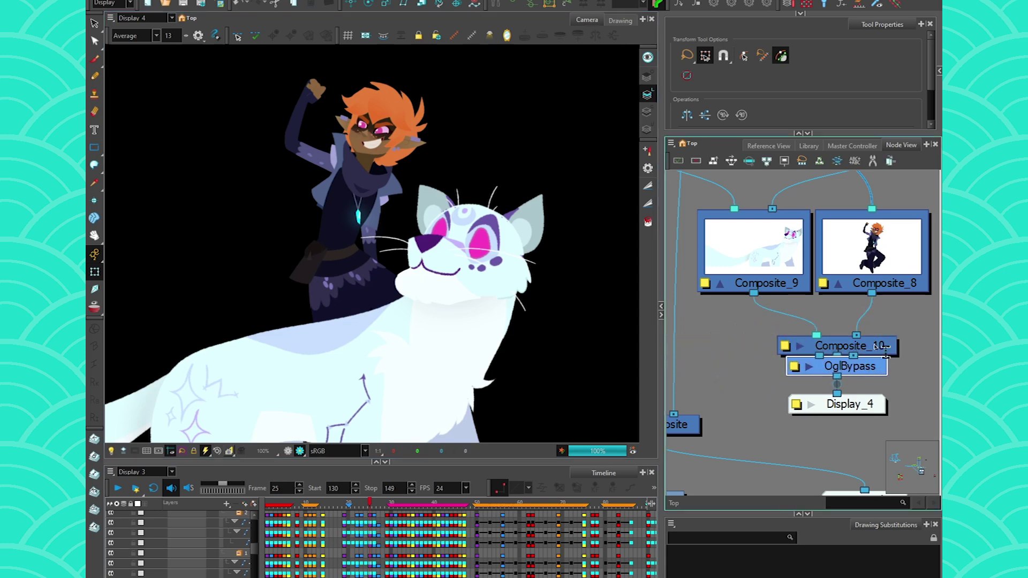
pyautogui.moveTo(882, 347); pyautogui.dragTo(768, 423)
pyautogui.press('Delete')
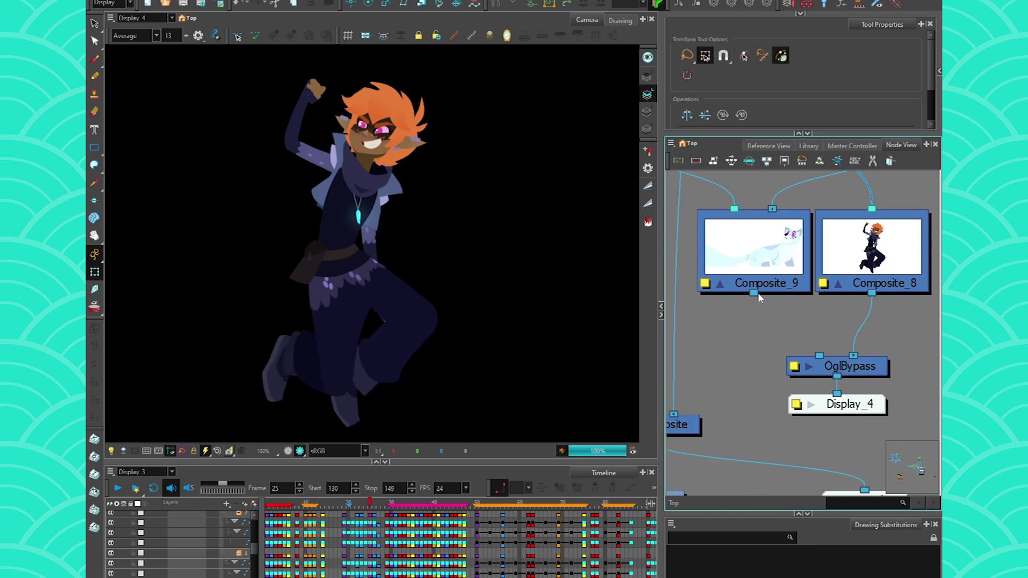
# Step: Connect Composite_9 to OglBypass's left input and render a preview showing only the character
pyautogui.moveTo(754, 293); pyautogui.dragTo(820, 356)
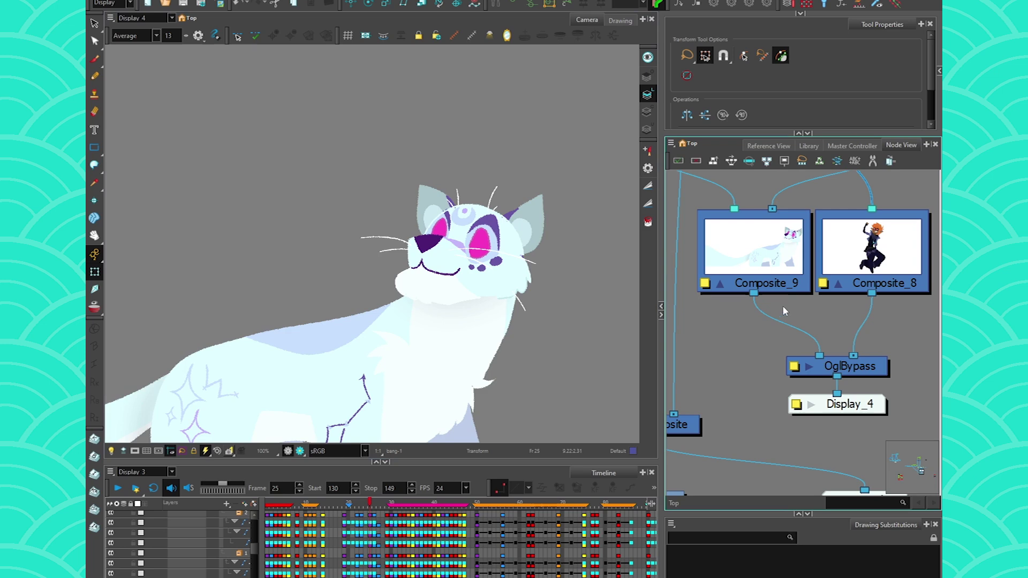
pyautogui.moveTo(779, 283); pyautogui.dragTo(768, 284)
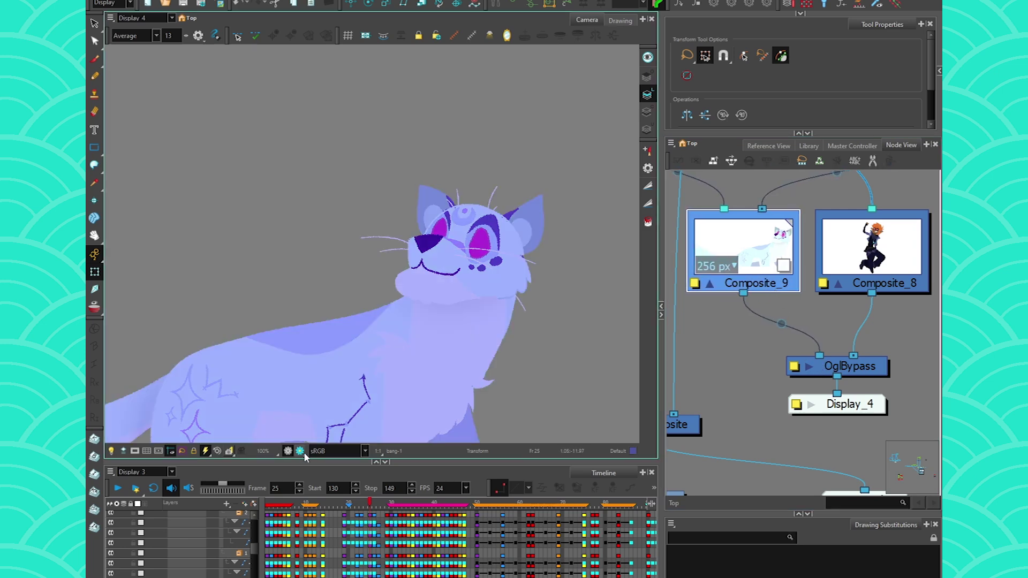
pyautogui.click(304, 453)
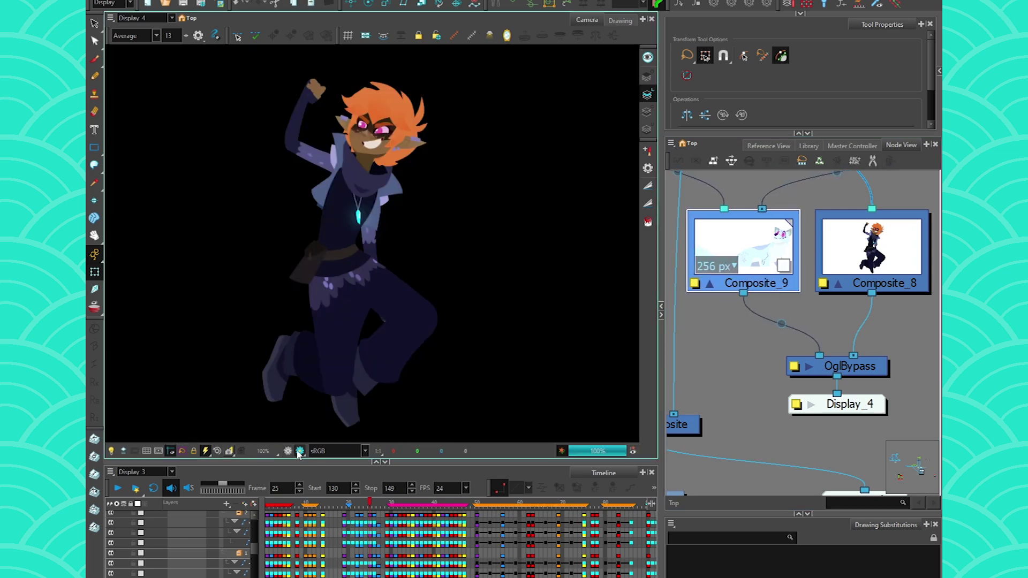
pyautogui.click(845, 360)
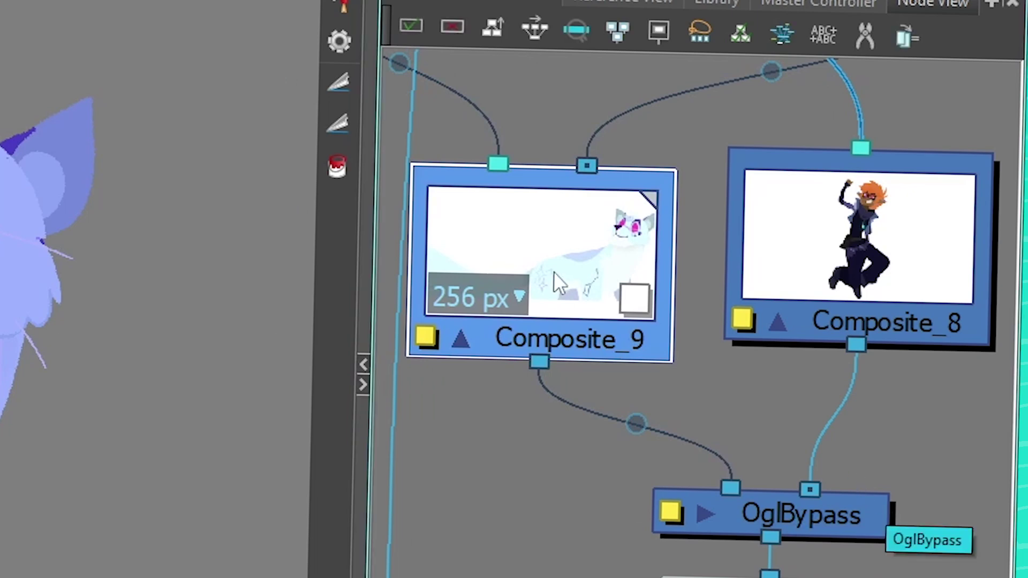
# Step: Nudge Composite_9 up and slightly right, then shift Composite_8 further right in the Node View
pyautogui.moveTo(536, 264); pyautogui.dragTo(538, 239)
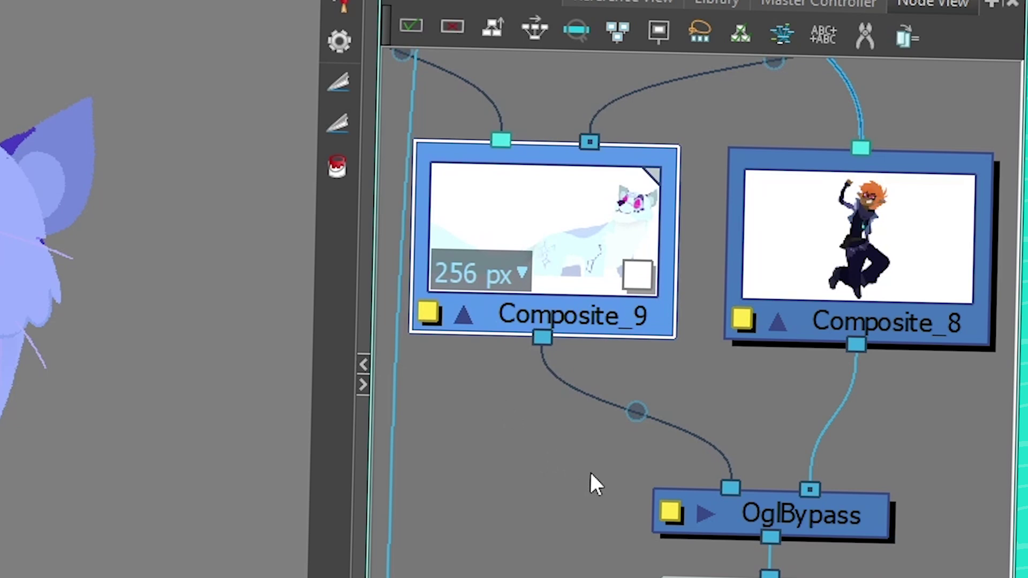
pyautogui.moveTo(565, 238)
pyautogui.mouseDown()
pyautogui.moveTo(528, 268)
pyautogui.moveTo(580, 239)
pyautogui.mouseUp()
pyautogui.moveTo(803, 317); pyautogui.dragTo(830, 317)
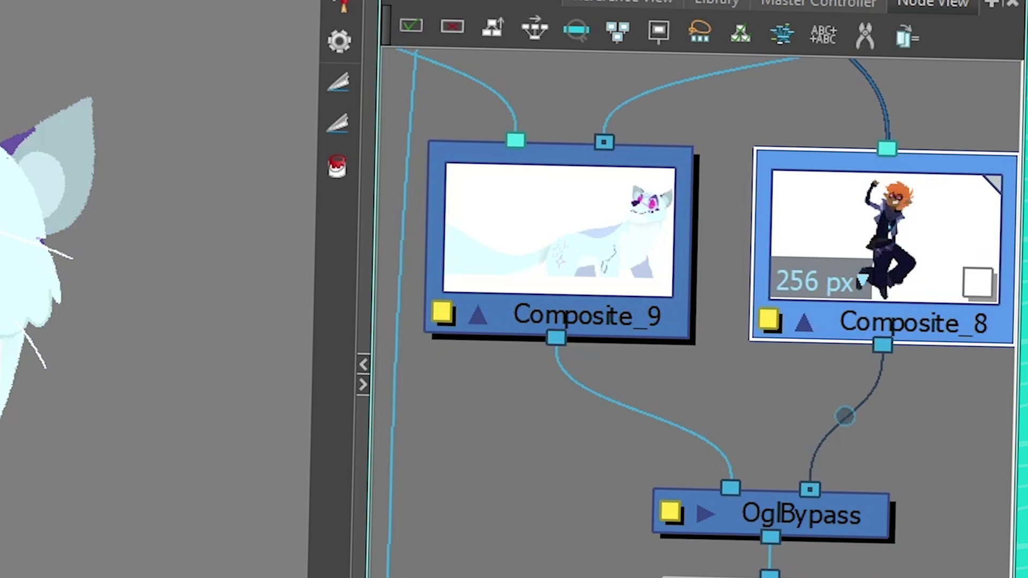